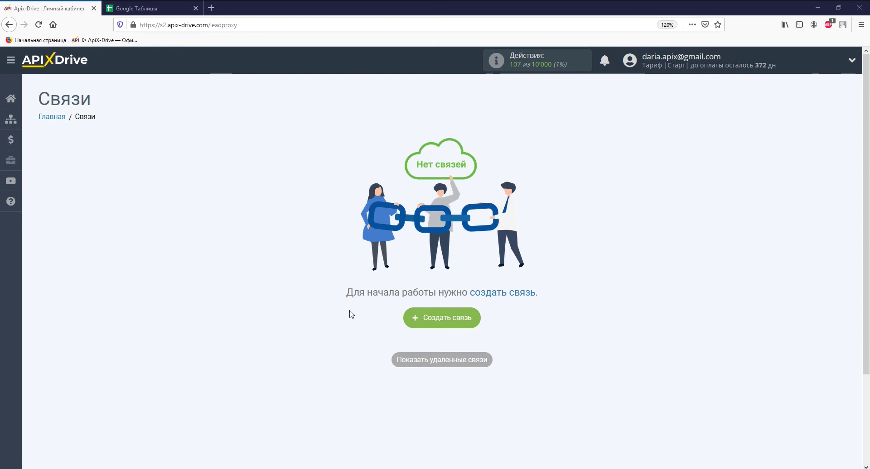
# Create a new connection with Google Sheets as the data source system.
pyautogui.click(422, 317)
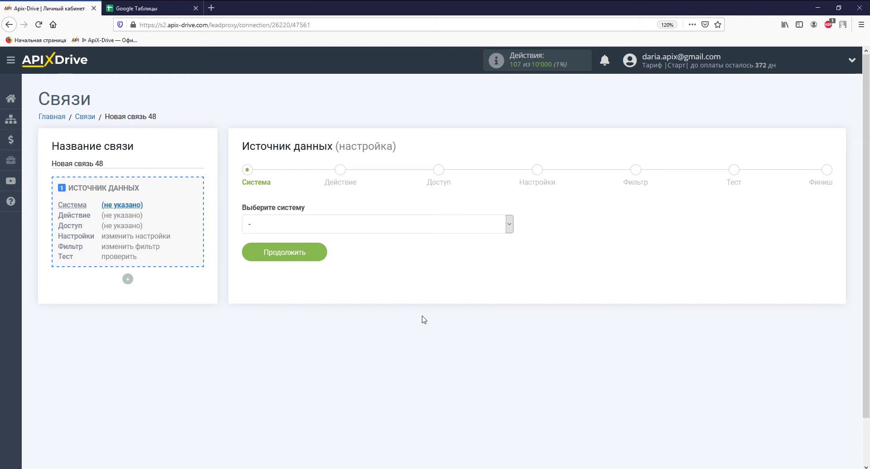
pyautogui.click(508, 224)
pyautogui.moveTo(509, 246); pyautogui.dragTo(509, 297)
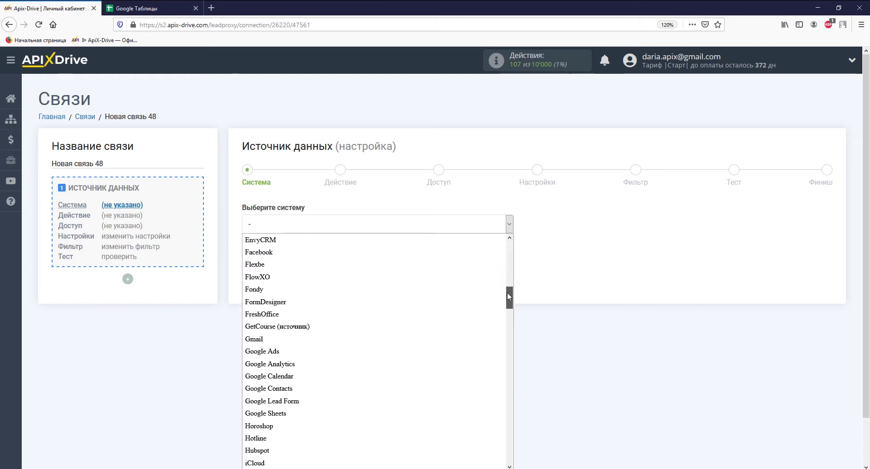
pyautogui.click(415, 377)
pyautogui.click(319, 251)
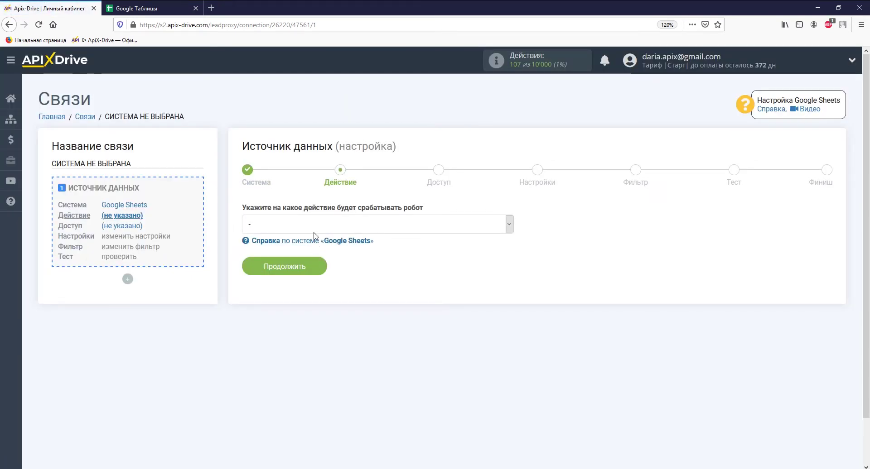
# Set the source action to 'Загрузить строки (новые)' and proceed to account access.
pyautogui.click(315, 230)
pyautogui.click(320, 265)
pyautogui.click(318, 267)
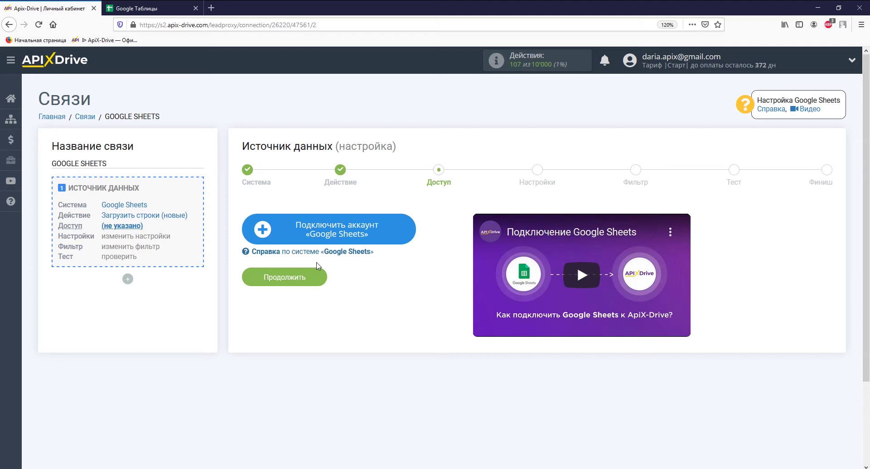
# Sign in with the Google account's e-mail and password and allow ApiX-Drive access.
pyautogui.click(292, 236)
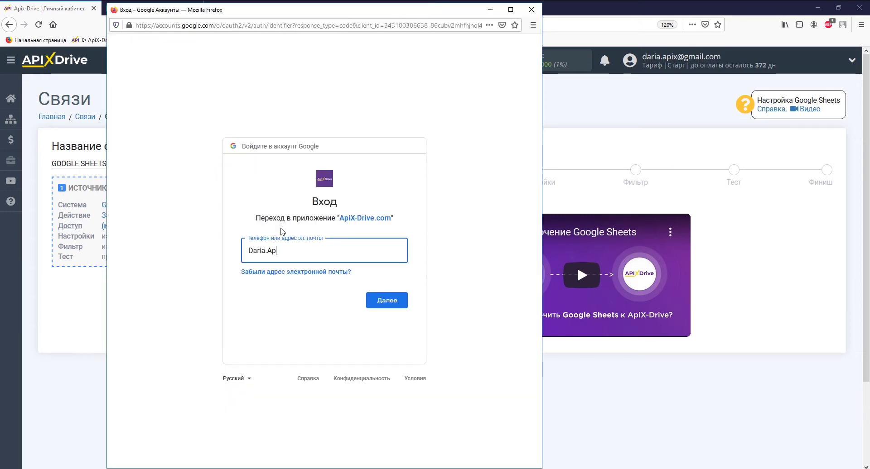
pyautogui.press('Return')
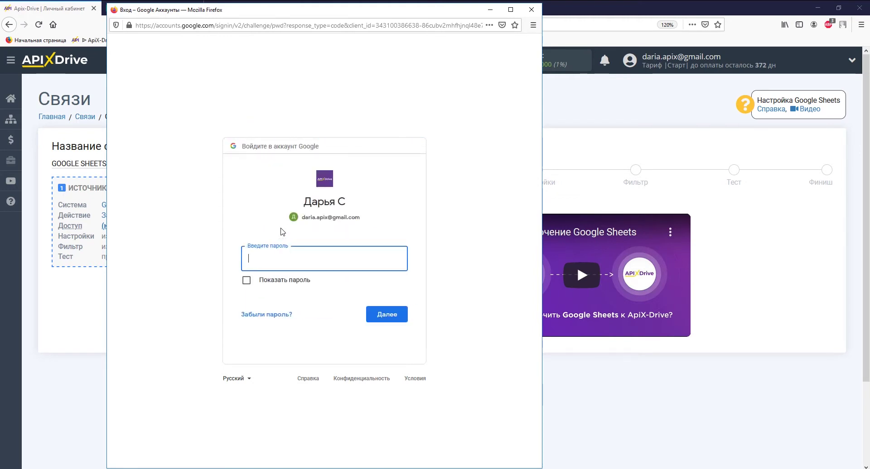
pyautogui.write('*************')
pyautogui.press('Return')
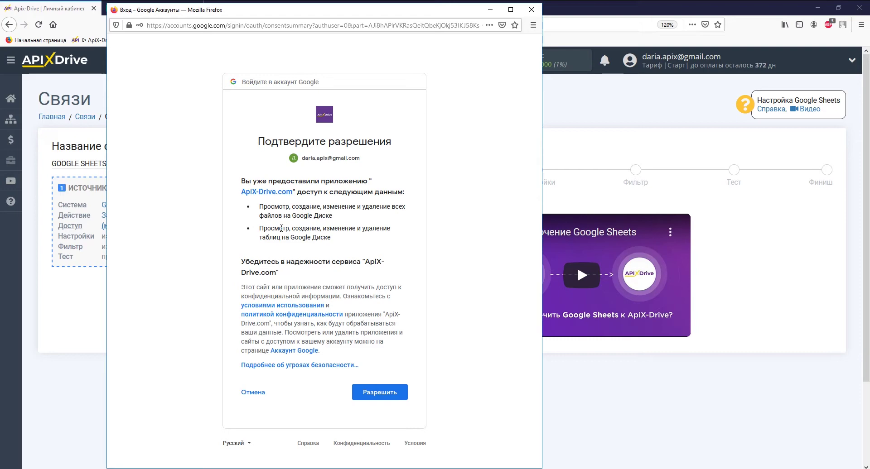
pyautogui.click(367, 392)
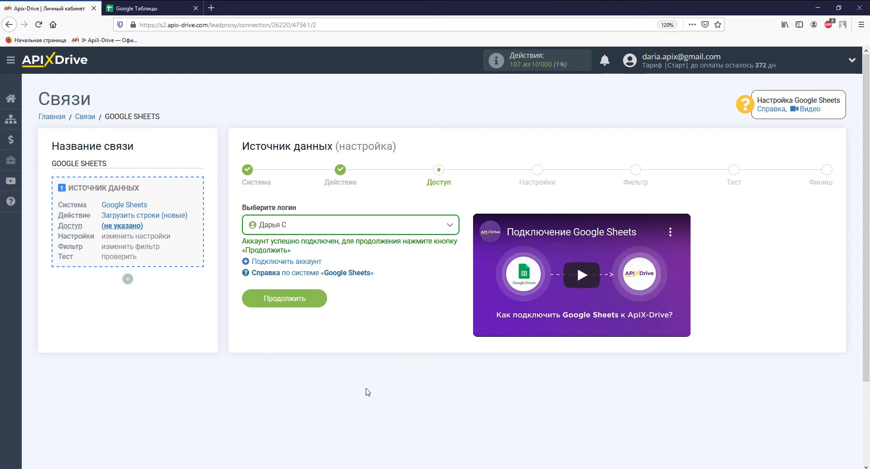
# Point the source at file 'Заказы', sheet 'Лист1', starting from row 1.
pyautogui.click(325, 301)
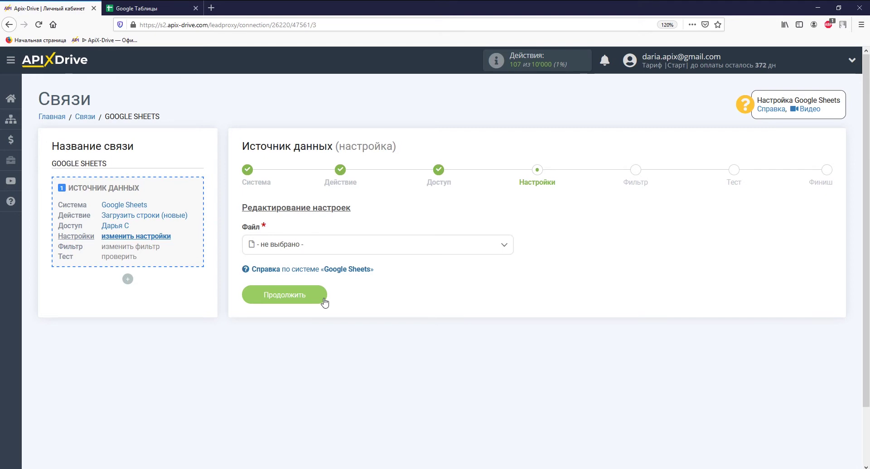
pyautogui.click(311, 250)
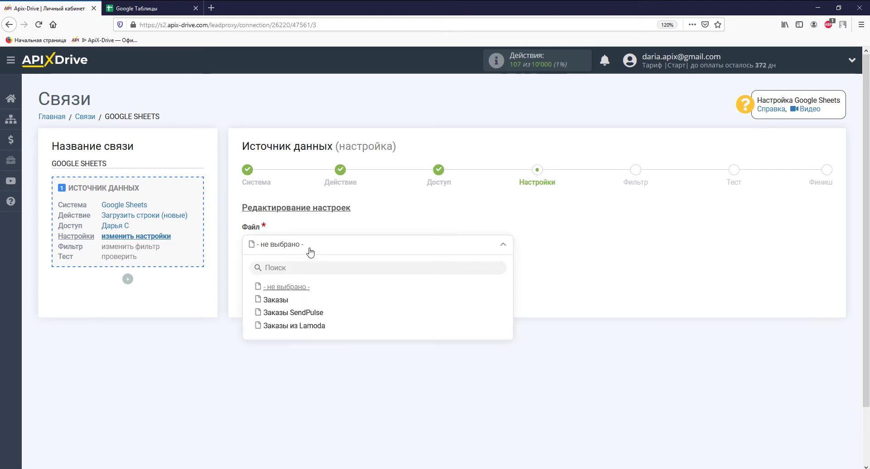
pyautogui.click(285, 301)
pyautogui.click(281, 296)
pyautogui.click(277, 345)
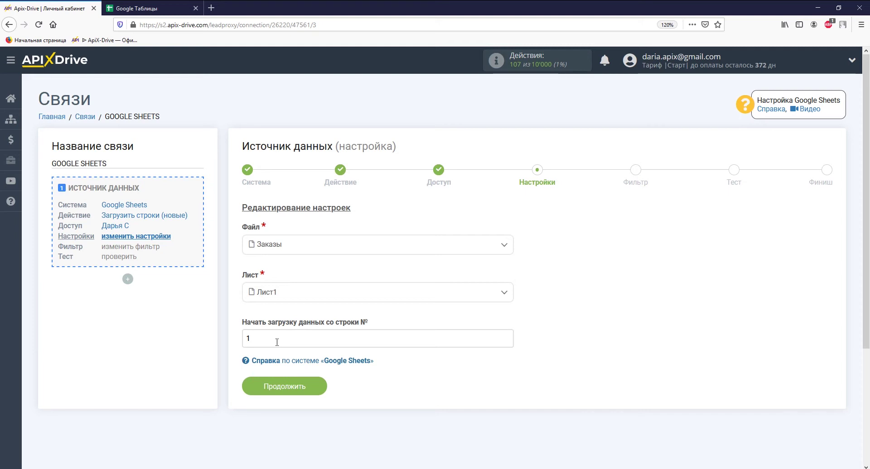
pyautogui.click(285, 386)
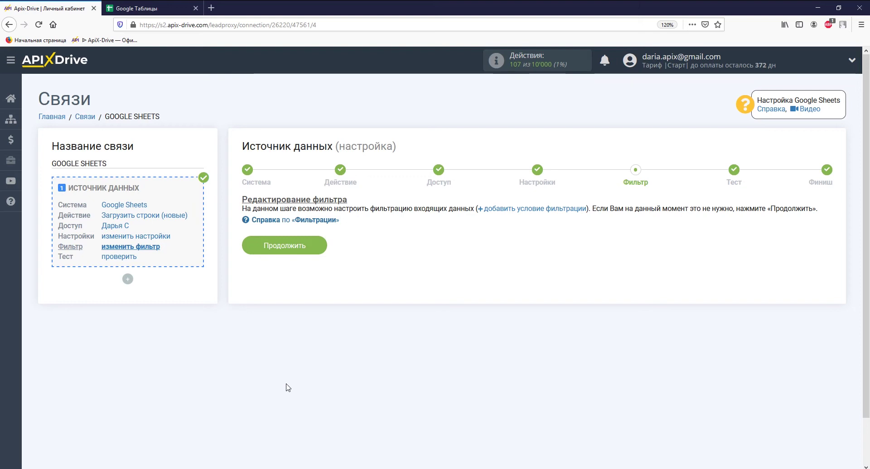
# Skip the filter, accept the test data, and begin the data-receiving setup.
pyautogui.click(304, 251)
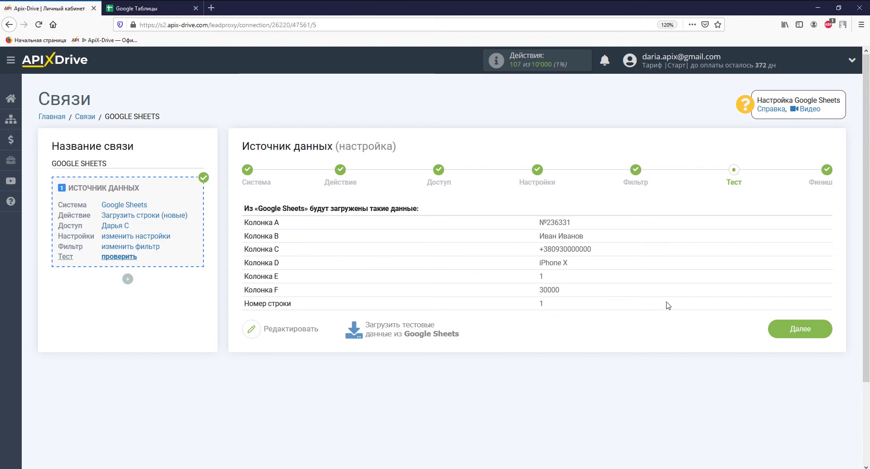
pyautogui.click(776, 329)
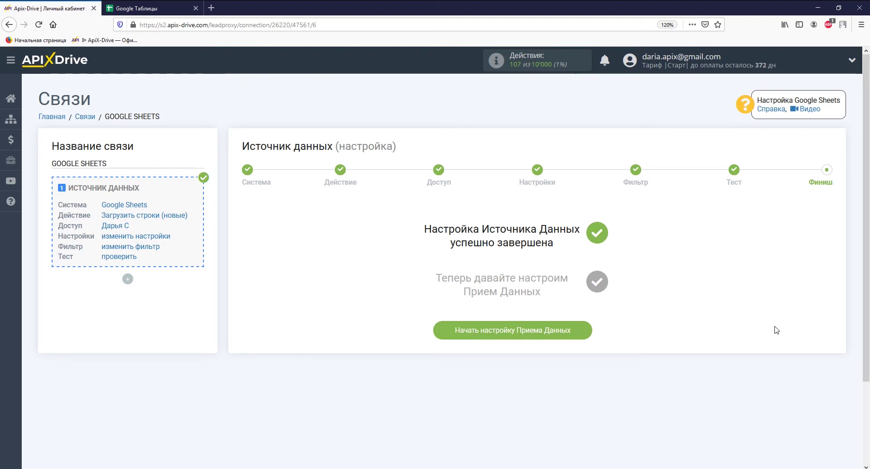
pyautogui.click(585, 330)
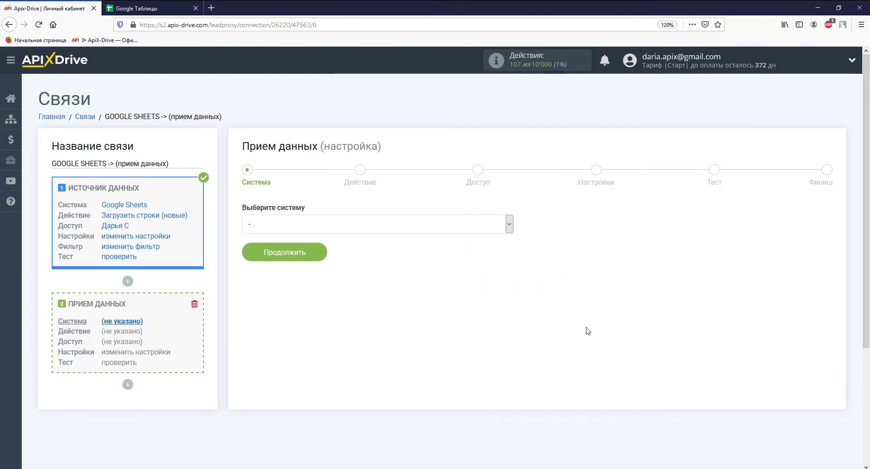
# Choose Viber as the receiving system.
pyautogui.click(509, 224)
pyautogui.moveTo(509, 247); pyautogui.dragTo(517, 428)
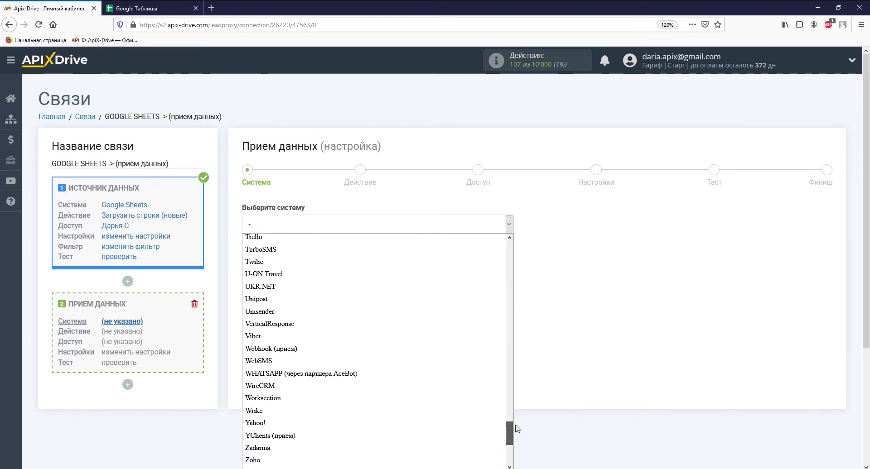
pyautogui.click(466, 335)
pyautogui.click(305, 252)
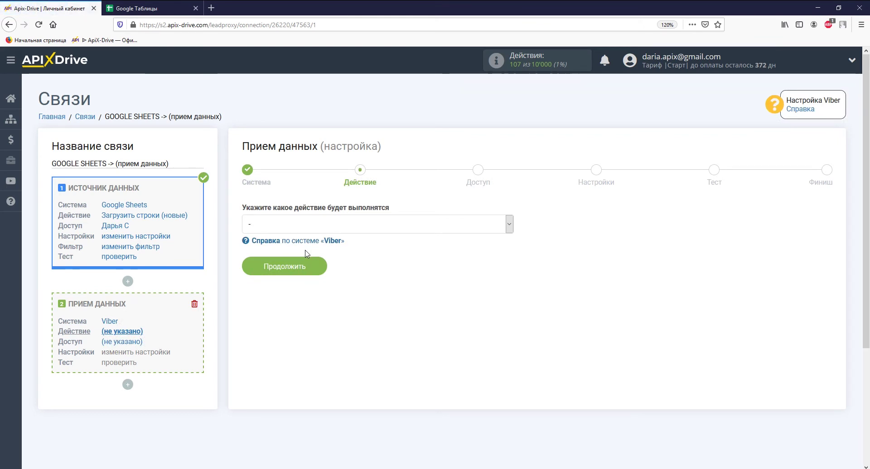
# Set the Viber action to 'Отправить сообщение' and save a new Viber account.
pyautogui.click(307, 225)
pyautogui.click(305, 251)
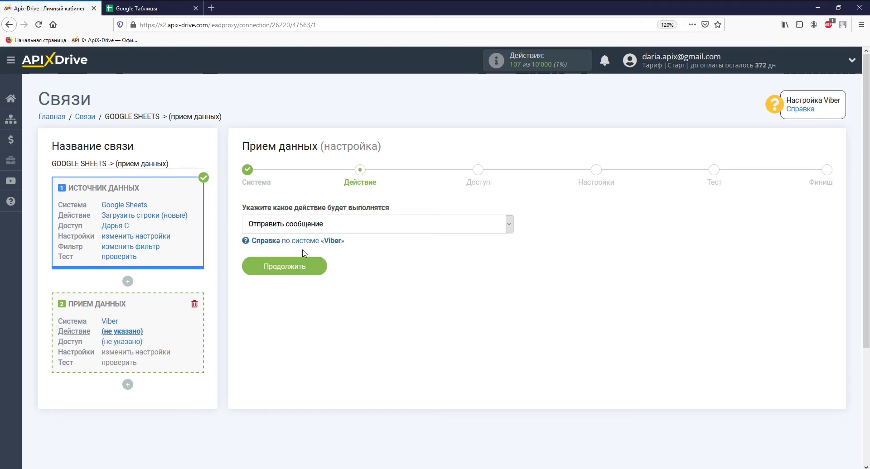
pyautogui.click(310, 267)
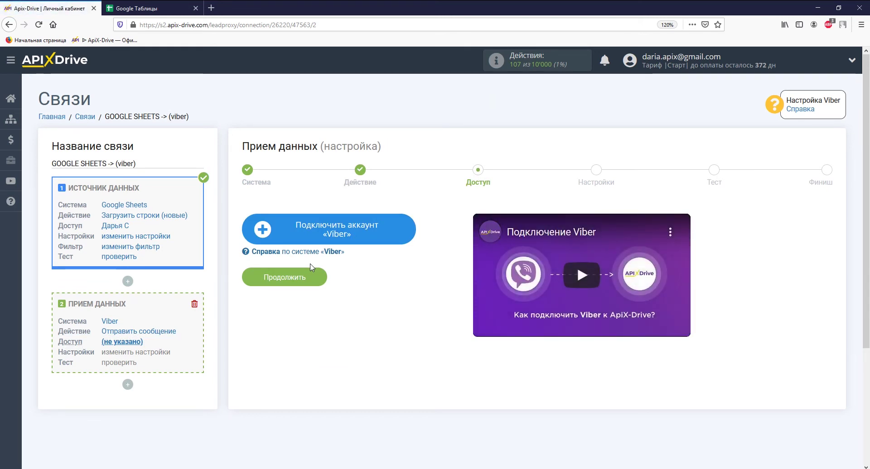
pyautogui.click(286, 224)
pyautogui.click(405, 267)
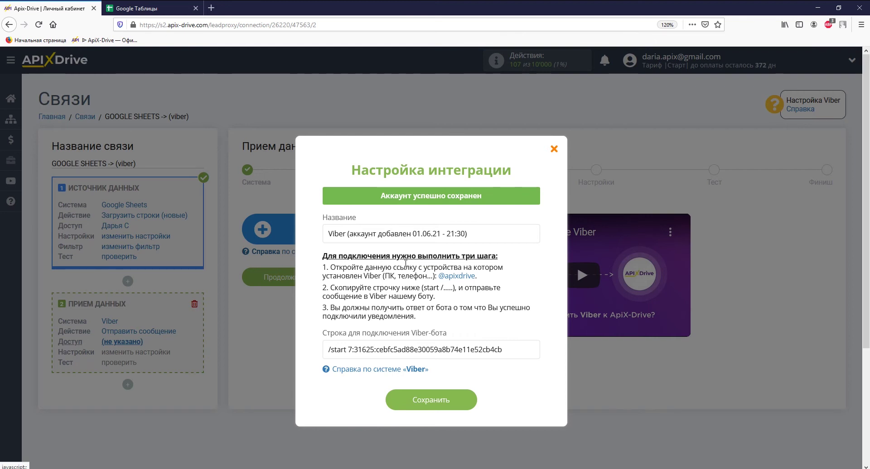
pyautogui.click(446, 276)
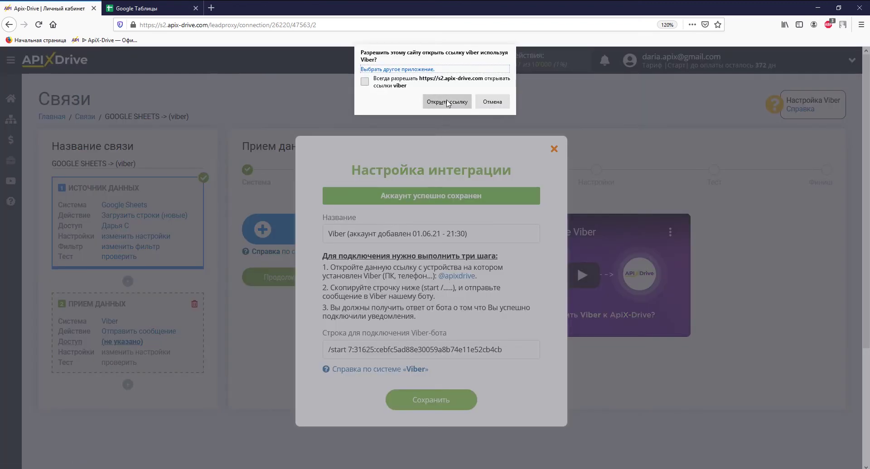
pyautogui.click(447, 101)
pyautogui.click(469, 306)
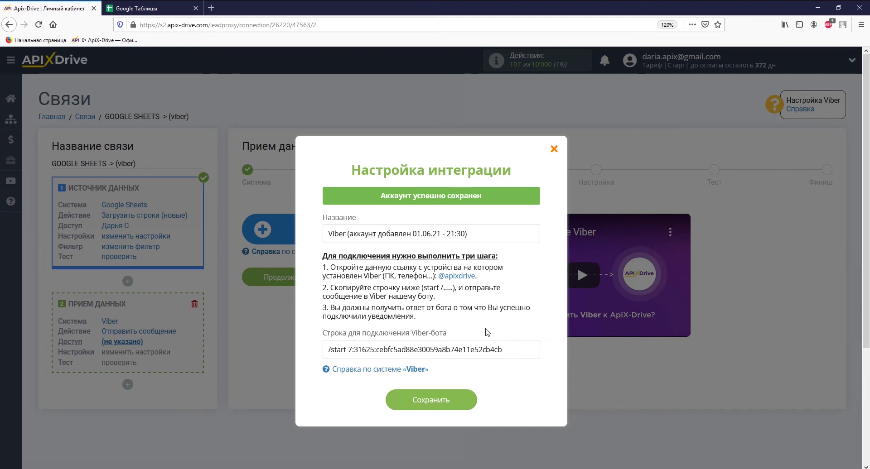
# Copy the bot connection string and bring it into the Viber message box.
pyautogui.moveTo(506, 349); pyautogui.dragTo(337, 349)
pyautogui.rightClick(337, 348)
pyautogui.click(368, 386)
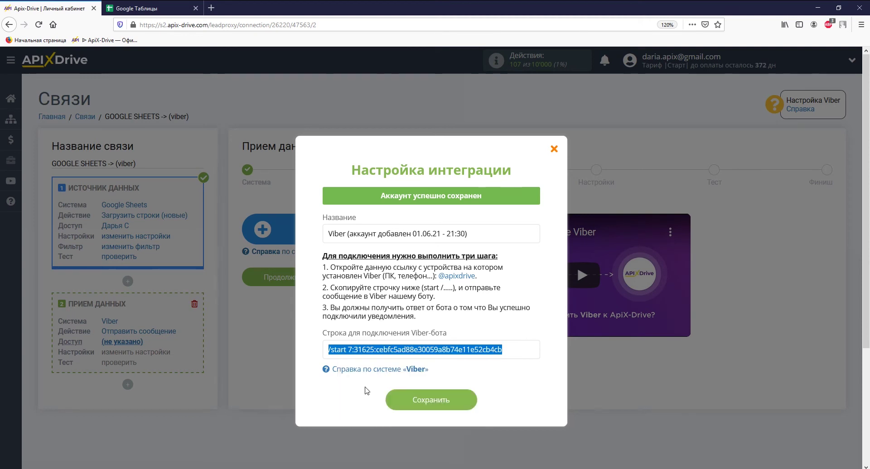
pyautogui.hotkey('alt', 'Tab')
pyautogui.rightClick(372, 416)
# Paste and send the /start code to the ApixDrive bot, then close Viber and the integration window.
pyautogui.click(395, 347)
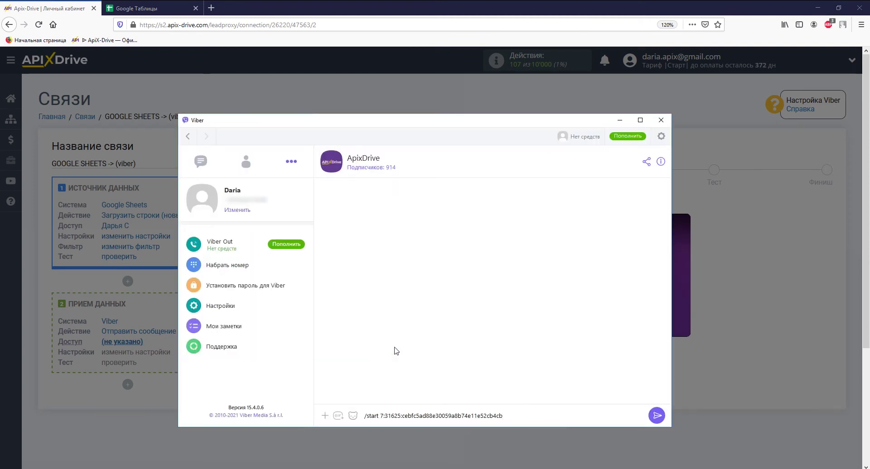
pyautogui.press('Return')
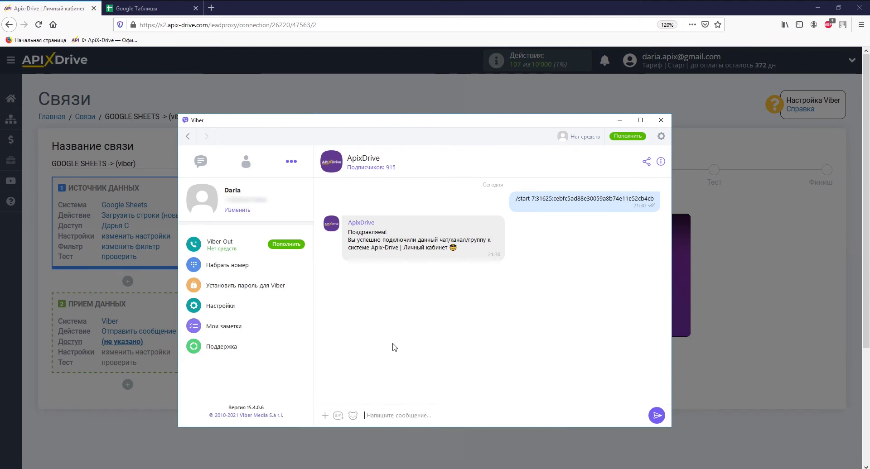
pyautogui.click(660, 120)
pyautogui.click(554, 150)
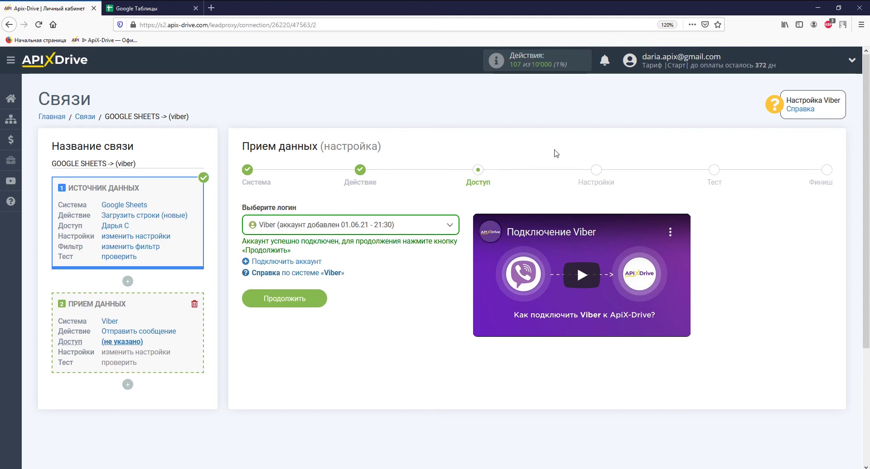
# Start the Сообщение field with the system Дата and Время variables.
pyautogui.click(324, 298)
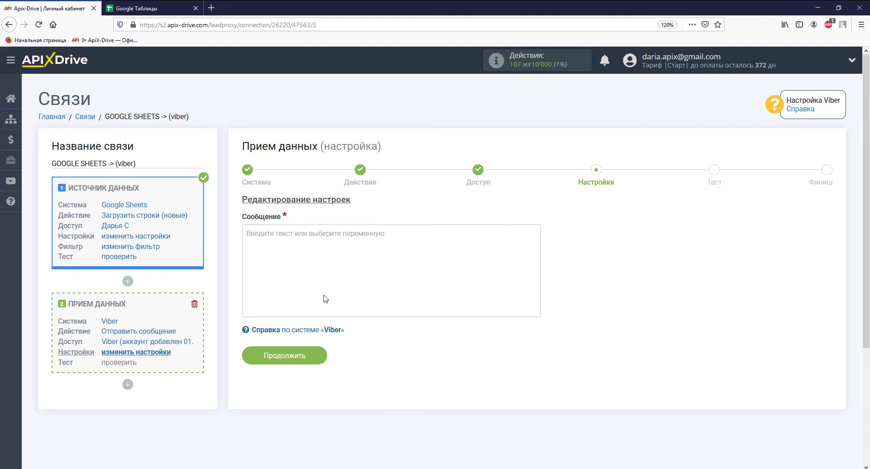
pyautogui.click(324, 298)
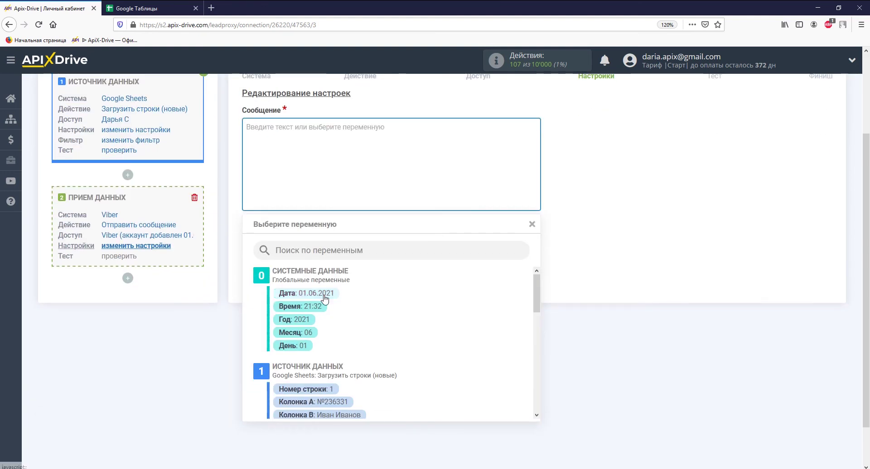
pyautogui.click(325, 297)
pyautogui.click(394, 178)
pyautogui.click(323, 307)
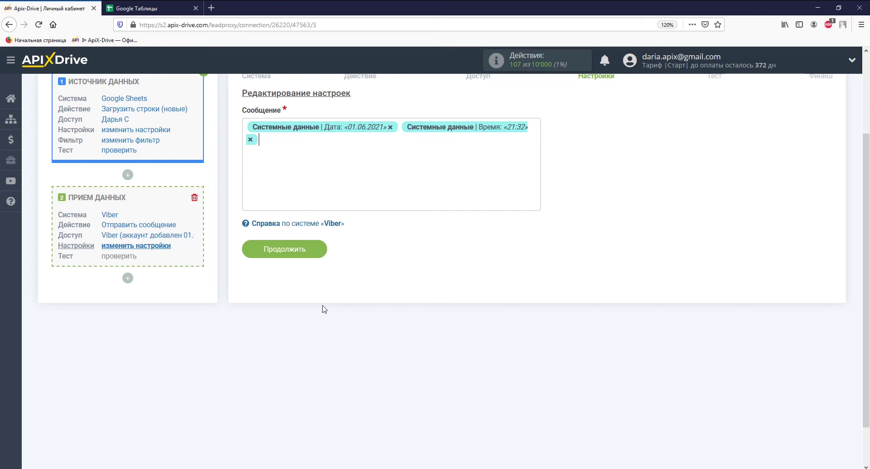
# Add lines 'Новый заказ:' with Колонка A and 'Имя:' with Колонка B.
pyautogui.click(322, 193)
pyautogui.click(330, 402)
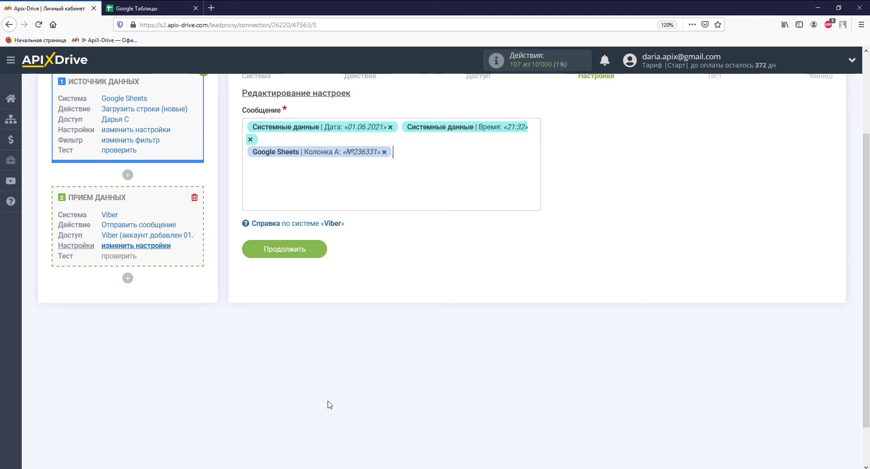
pyautogui.press('Home')
pyautogui.write('Новый заказ:')
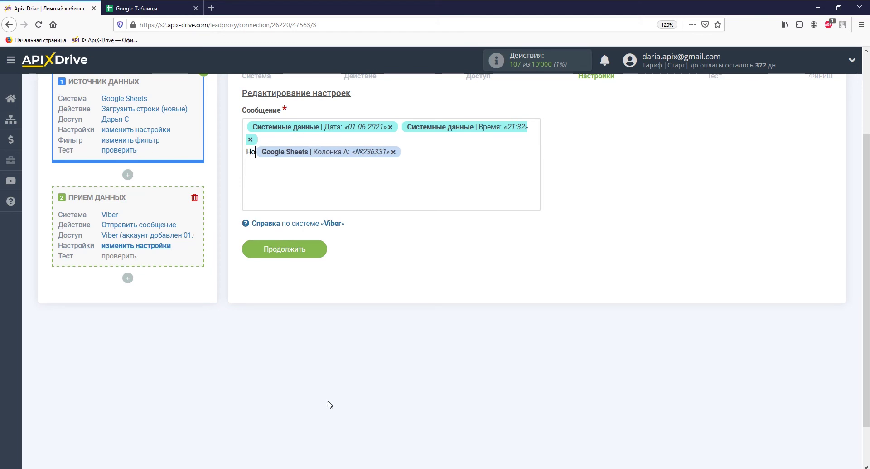
pyautogui.press('End')
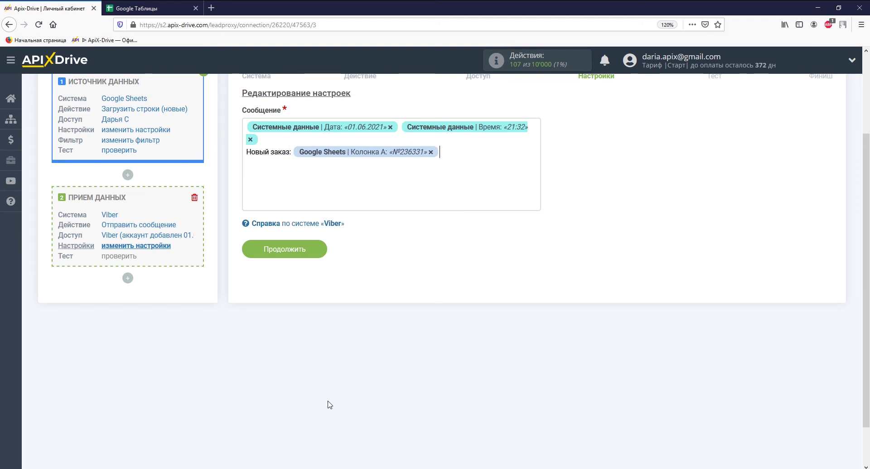
pyautogui.press('Return')
pyautogui.write('Имя:')
pyautogui.click(297, 192)
pyautogui.click(308, 413)
# Add lines 'Телефон:' with Колонка C and 'Наименование:' with Колонка D.
pyautogui.press('Return')
pyautogui.write('Теле')
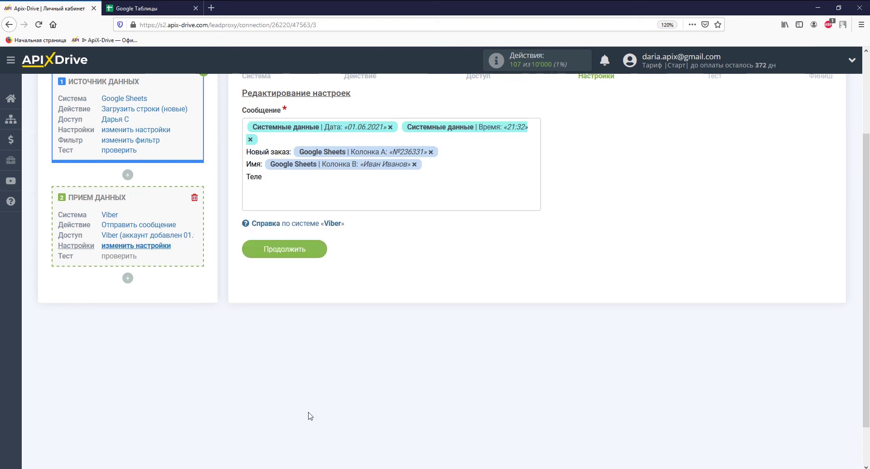
pyautogui.write('фон:')
pyautogui.click(308, 193)
pyautogui.moveTo(539, 290); pyautogui.dragTo(539, 326)
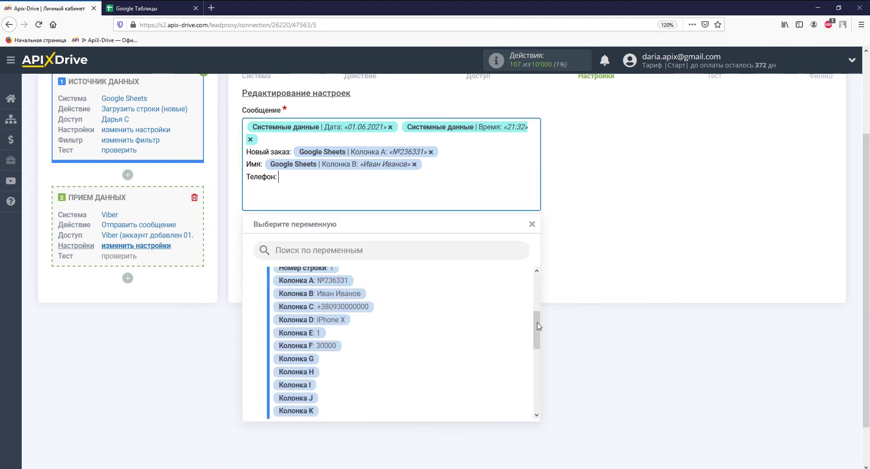
pyautogui.click(368, 310)
pyautogui.press('Return')
pyautogui.write('Наимено')
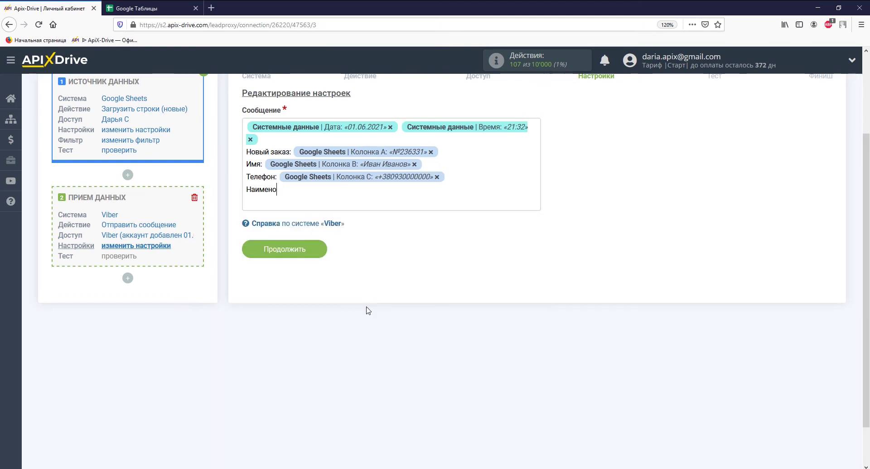
pyautogui.write('вание:')
pyautogui.click(355, 202)
pyautogui.click(330, 323)
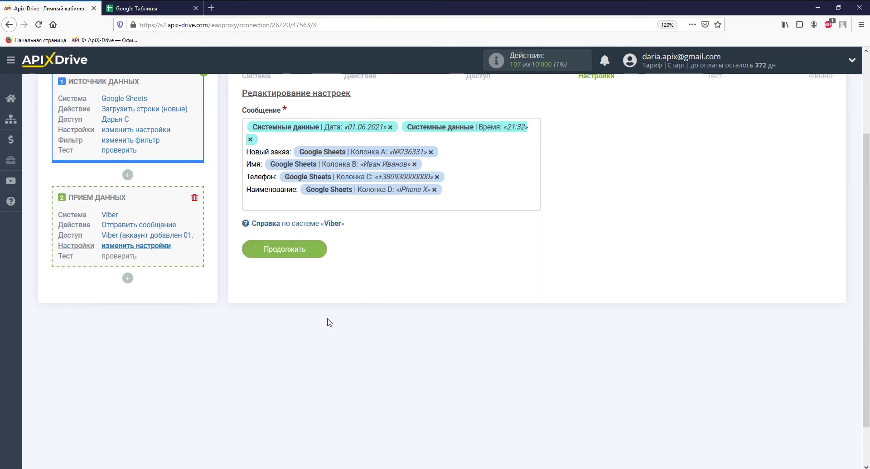
# Add lines 'Количество:' with Колонка E and 'Цена:' with Колонка F.
pyautogui.press('Return')
pyautogui.write('Количество:')
pyautogui.click(319, 203)
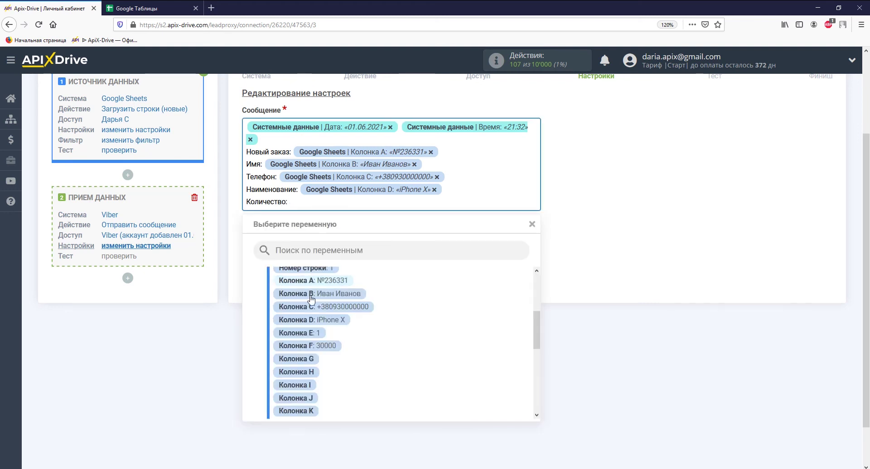
pyautogui.click(301, 333)
pyautogui.press('Return')
pyautogui.write('Цена:')
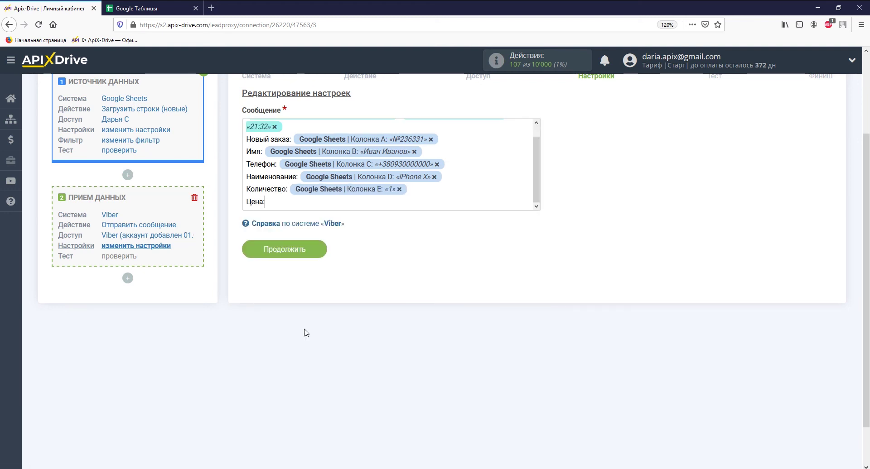
pyautogui.click(295, 204)
pyautogui.click(308, 346)
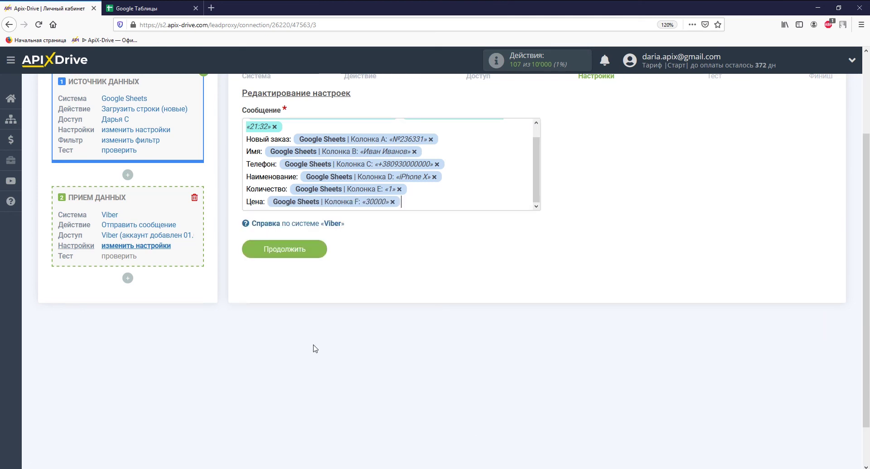
# Save the message settings, send test order data to Viber, and check it there.
pyautogui.click(312, 249)
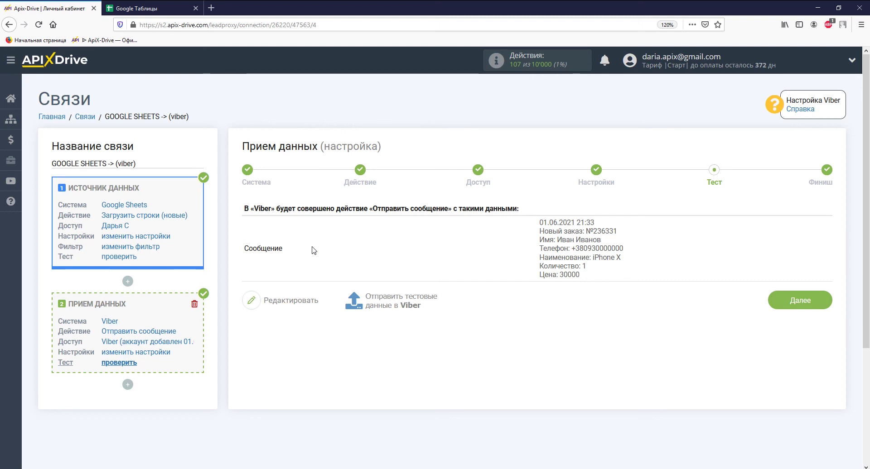
pyautogui.click(353, 299)
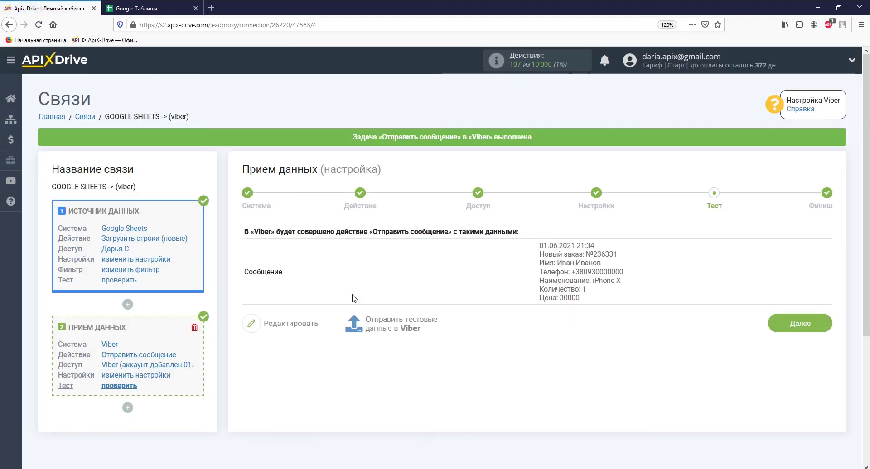
pyautogui.hotkey('alt', 'Tab')
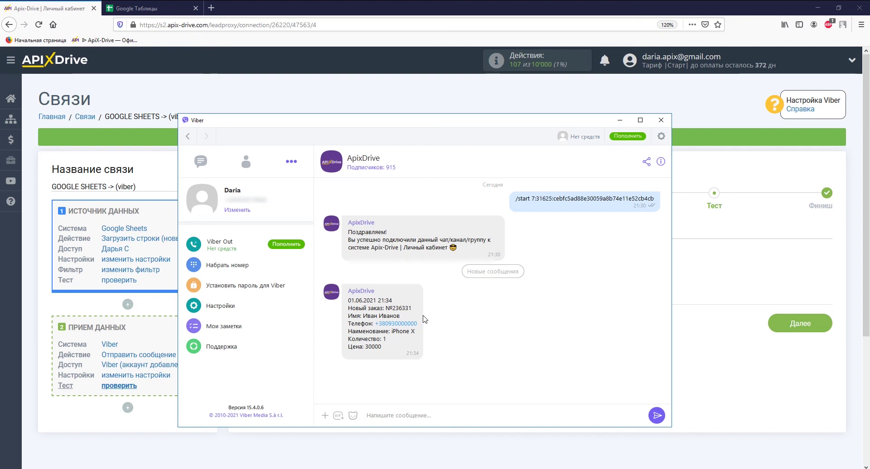
# Leave Viber and advance the receiver setup to the Финиш step.
pyautogui.hotkey('alt', 'Tab')
pyautogui.click(772, 324)
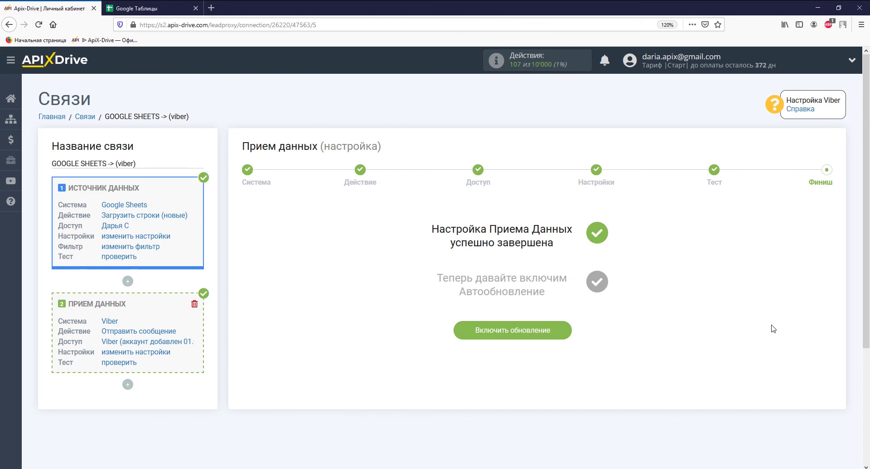
# Enable auto-update (Включить обновление) and set the update interval to 5 минут, saving the settings.
pyautogui.click(558, 334)
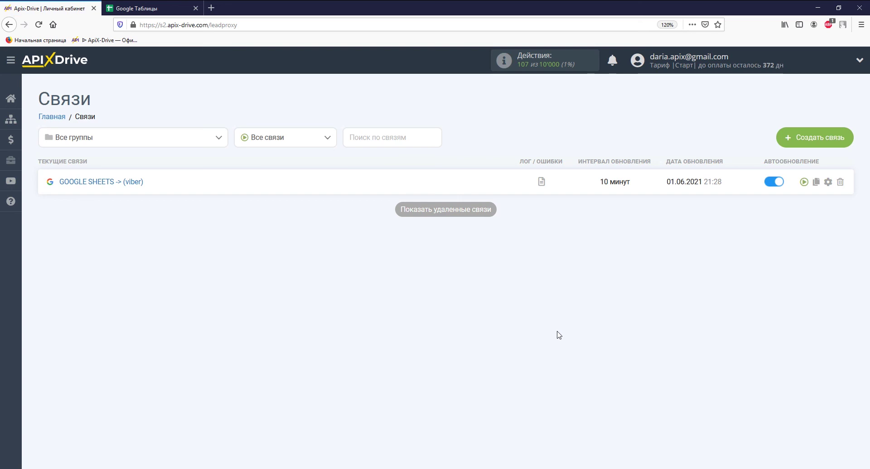
pyautogui.click(827, 182)
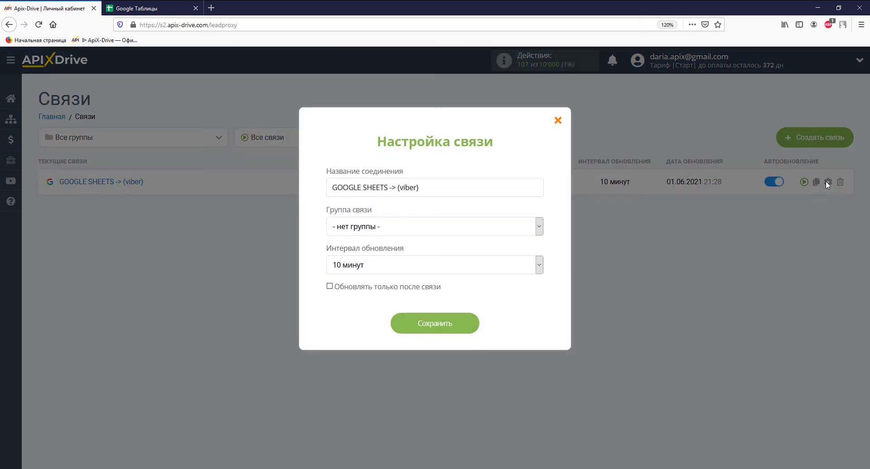
pyautogui.click(517, 272)
pyautogui.click(478, 118)
pyautogui.click(461, 323)
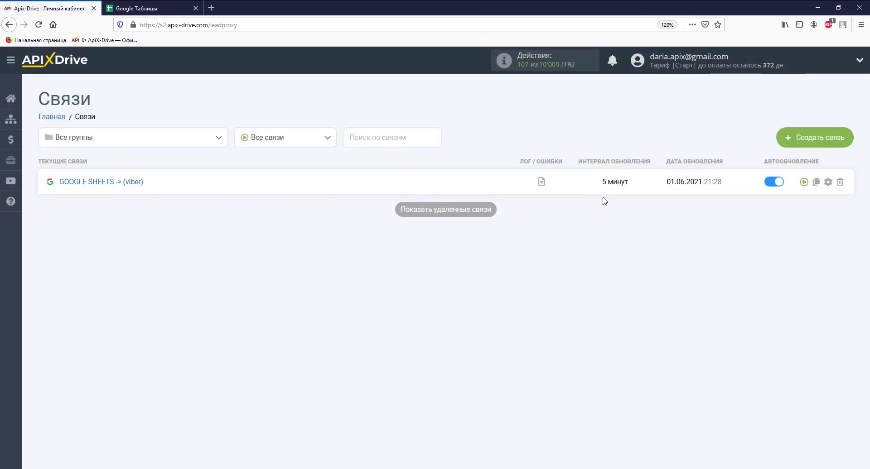